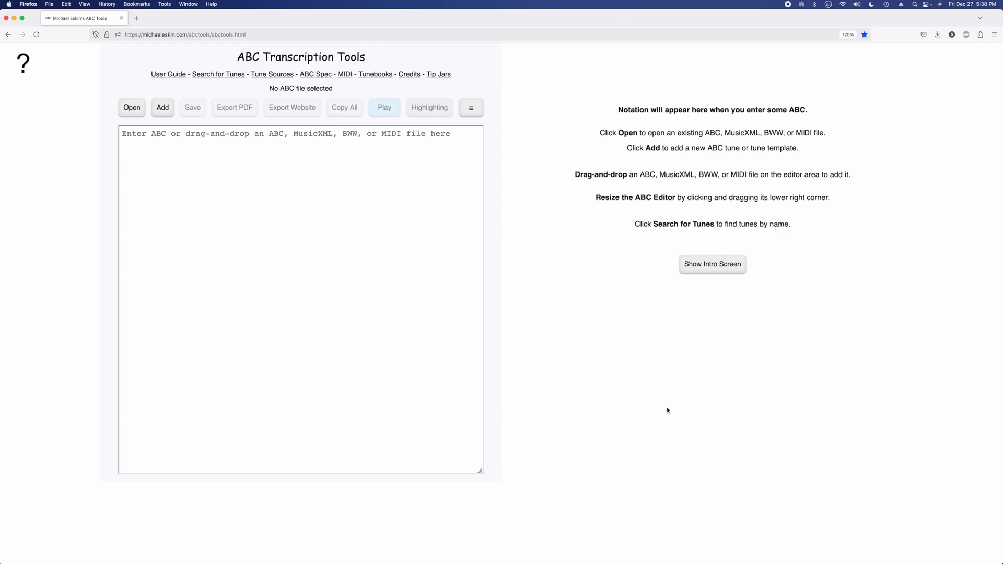
Open 25_Reels.abc from the ABC folder and delete the page header, page footer, table of contents and index lines at its start
{"action": "left_click", "coordinate": [132, 108]}
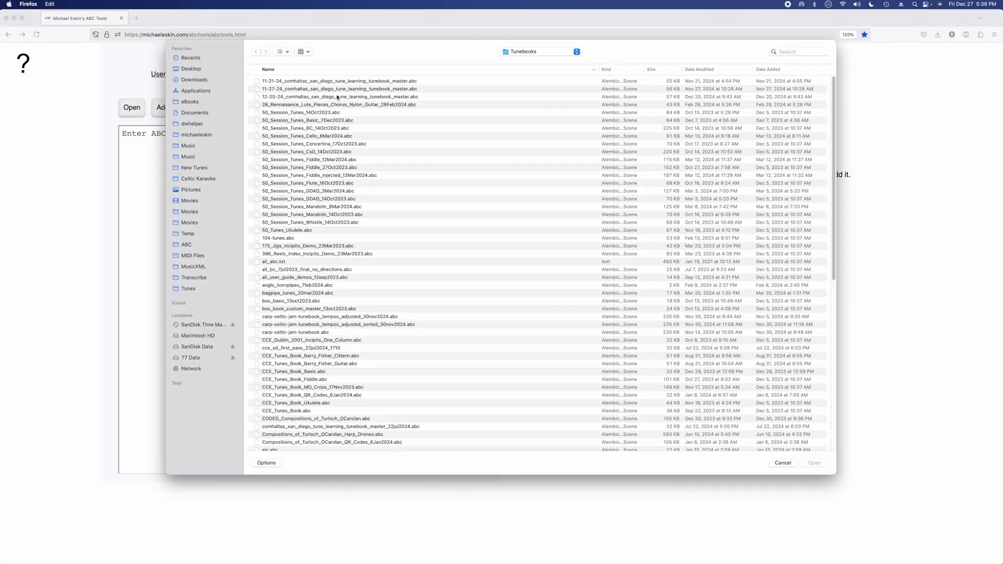
{"action": "left_click", "coordinate": [183, 245]}
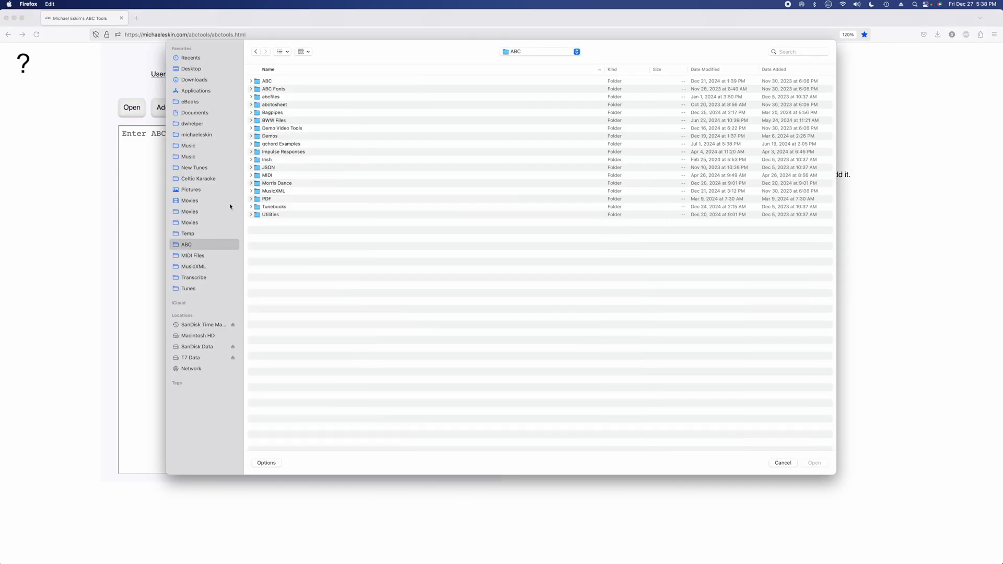
{"action": "double_click", "coordinate": [274, 82]}
{"action": "double_click", "coordinate": [282, 99]}
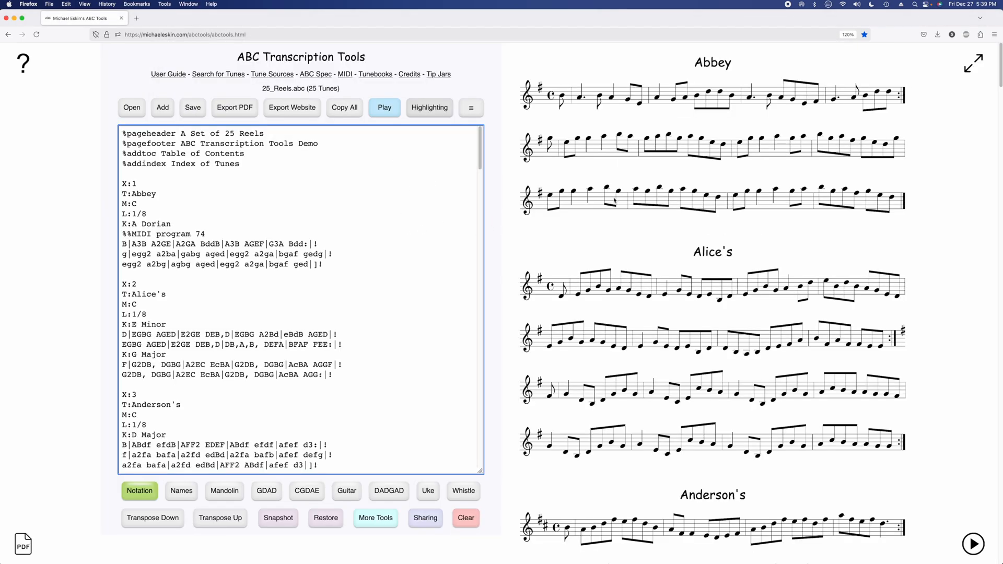
{"action": "left_click_drag", "start_coordinate": [281, 176], "coordinate": [92, 126]}
{"action": "key", "text": "BackSpace"}
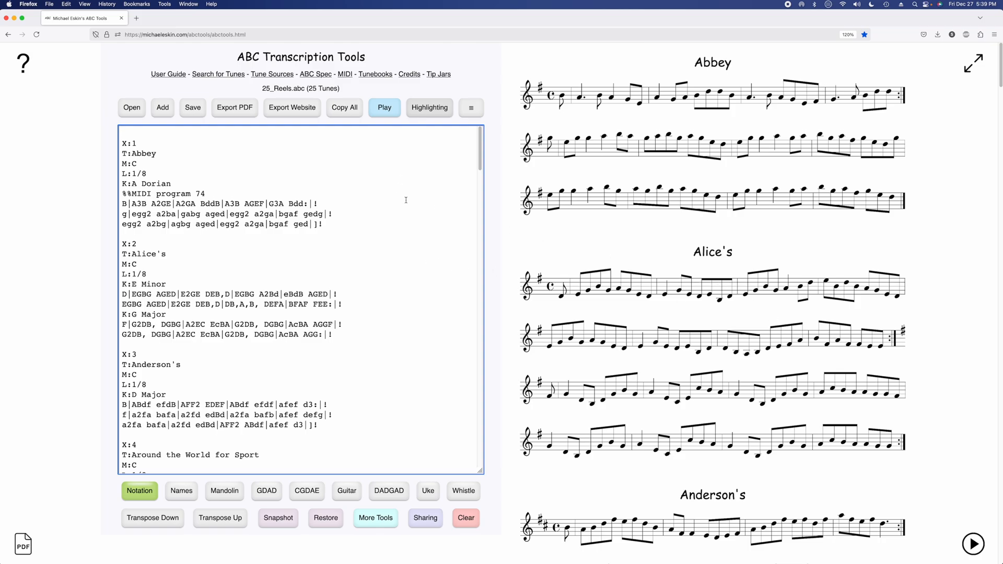
Export the tunes as a PDF tunebook named 25_Reels.pdf with the Multiple Tunes per Page layout
{"action": "left_click", "coordinate": [238, 108]}
{"action": "left_click", "coordinate": [383, 179]}
{"action": "left_click", "coordinate": [394, 161]}
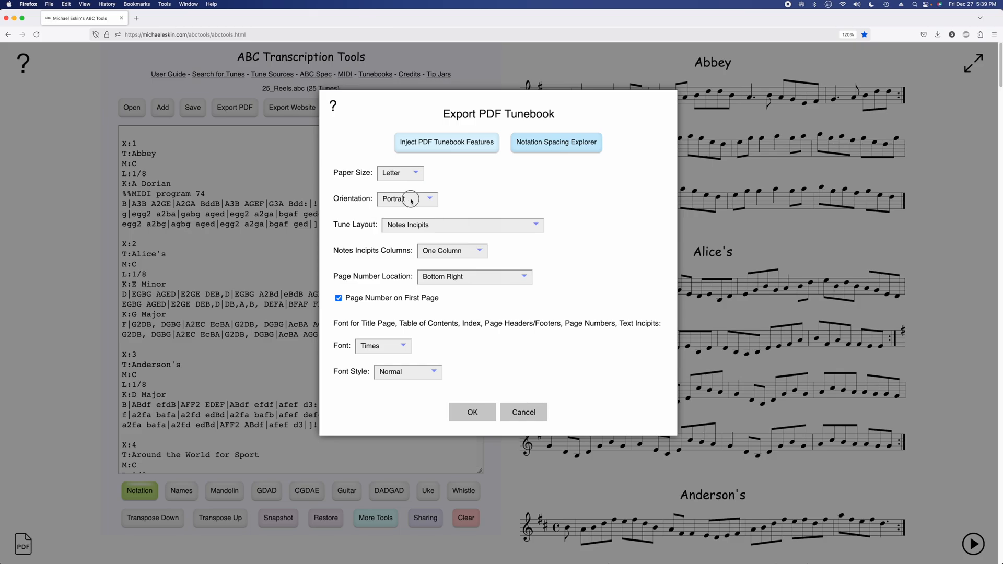
{"action": "left_click", "coordinate": [457, 225]}
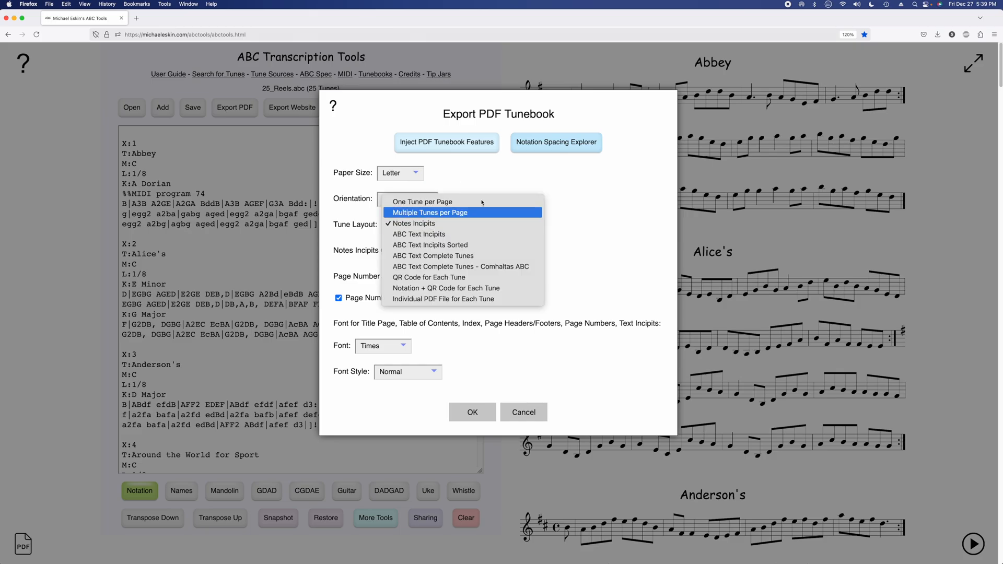
{"action": "left_click", "coordinate": [468, 212]}
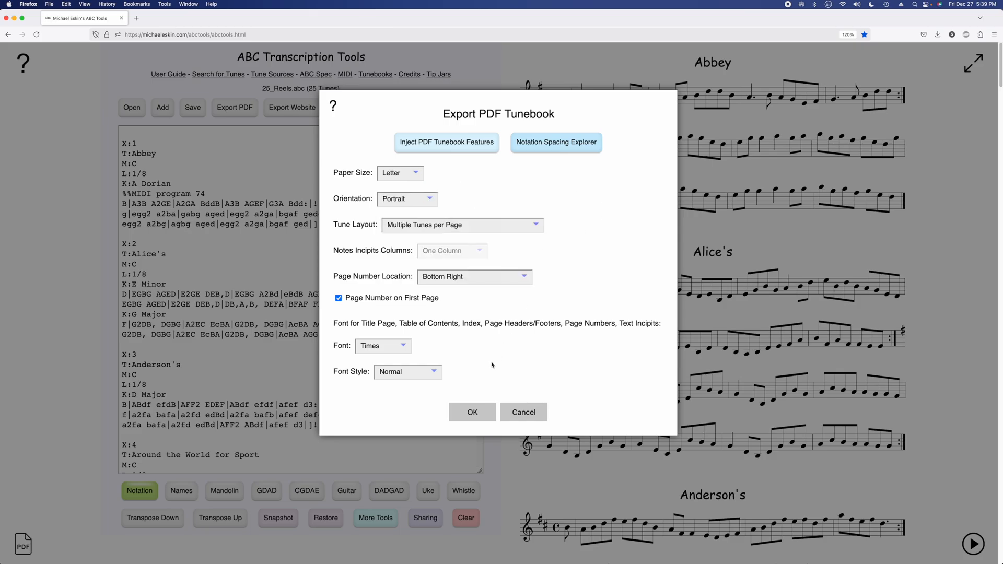
{"action": "left_click", "coordinate": [474, 410]}
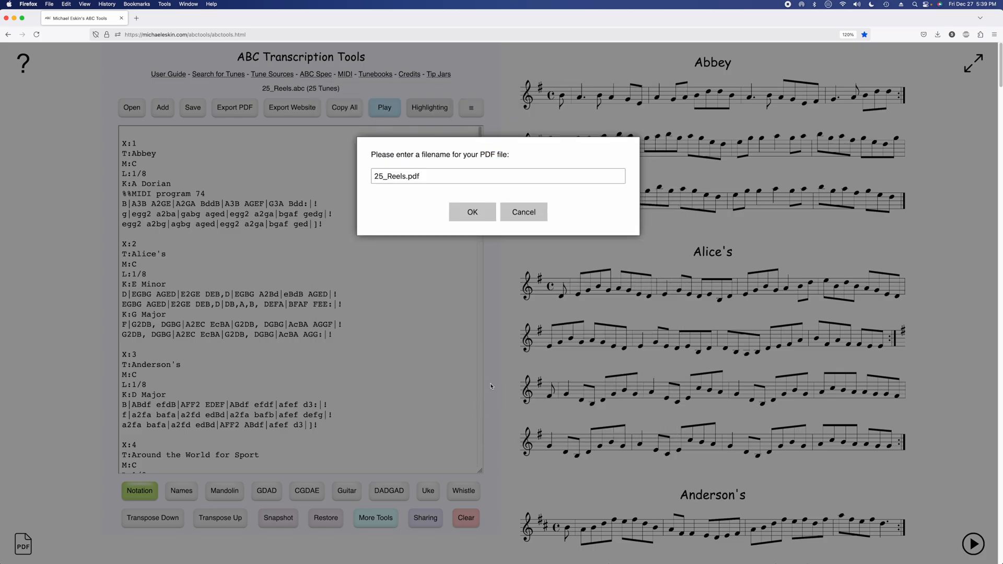
{"action": "left_click", "coordinate": [472, 212]}
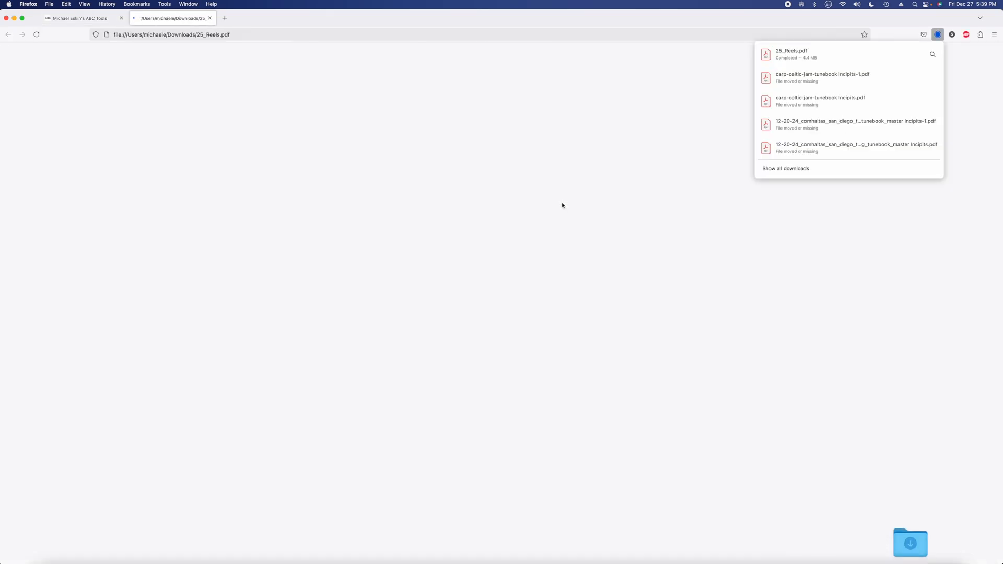
Look through the pages of the exported 25_Reels.pdf to examine the tune titles and notation, and return to its beginning
{"action": "scroll", "coordinate": [561, 204], "scroll_direction": "down", "scroll_amount": 20}
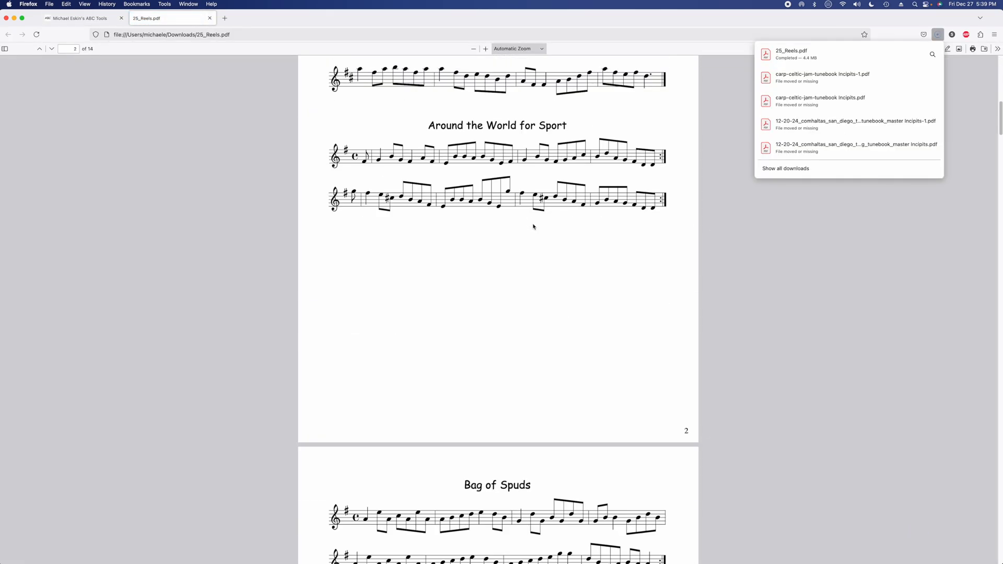
{"action": "scroll", "coordinate": [552, 283], "scroll_direction": "down", "scroll_amount": 20}
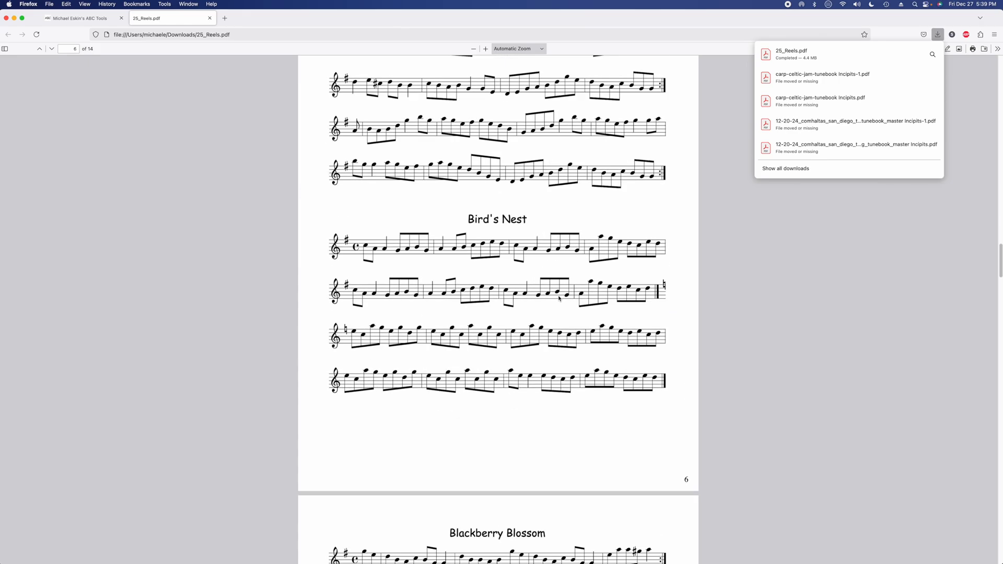
{"action": "scroll", "coordinate": [555, 320], "scroll_direction": "down", "scroll_amount": 20}
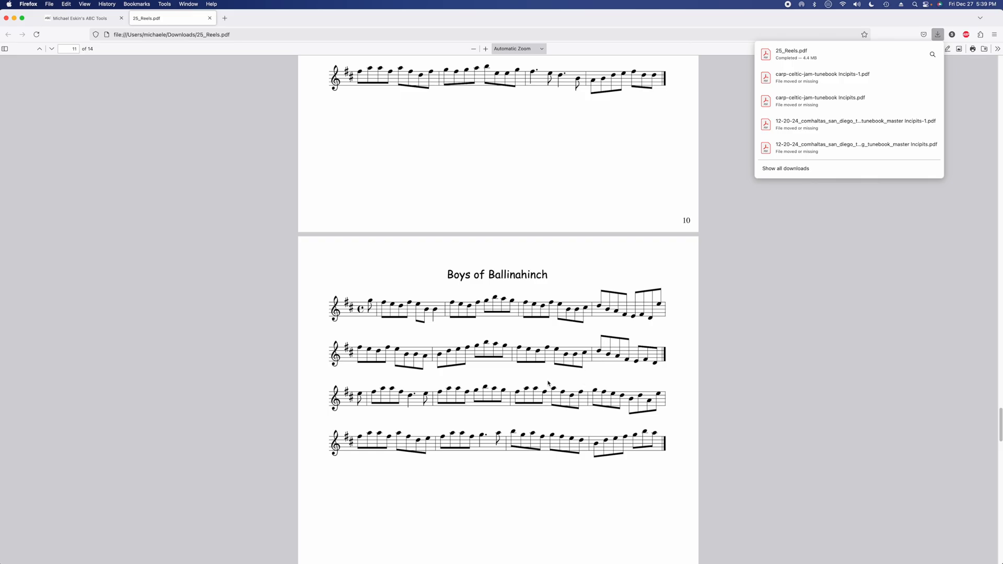
{"action": "scroll", "coordinate": [548, 384], "scroll_direction": "down", "scroll_amount": 15}
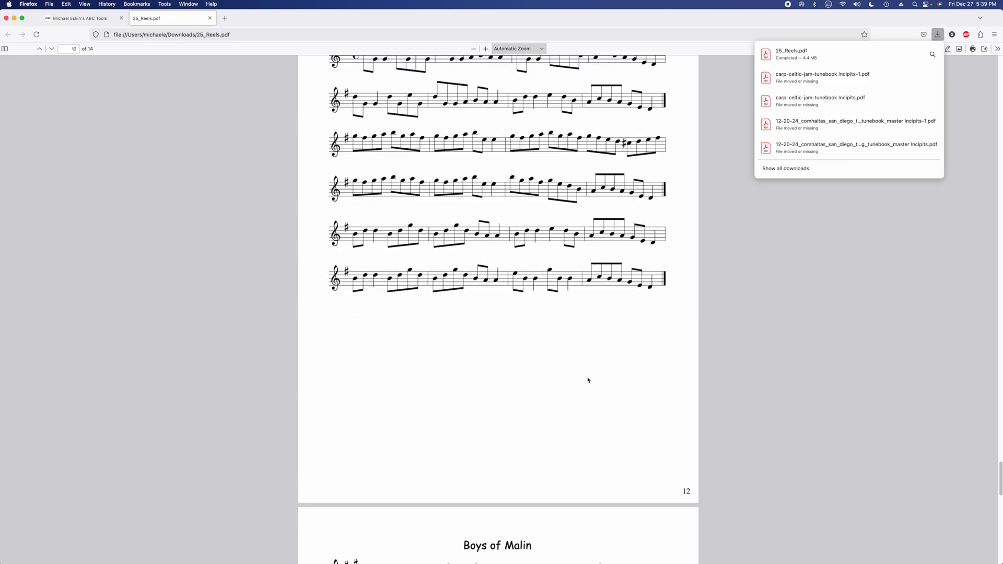
{"action": "scroll", "coordinate": [595, 380], "scroll_direction": "down", "scroll_amount": 5}
{"action": "scroll", "coordinate": [601, 367], "scroll_direction": "down", "scroll_amount": 3}
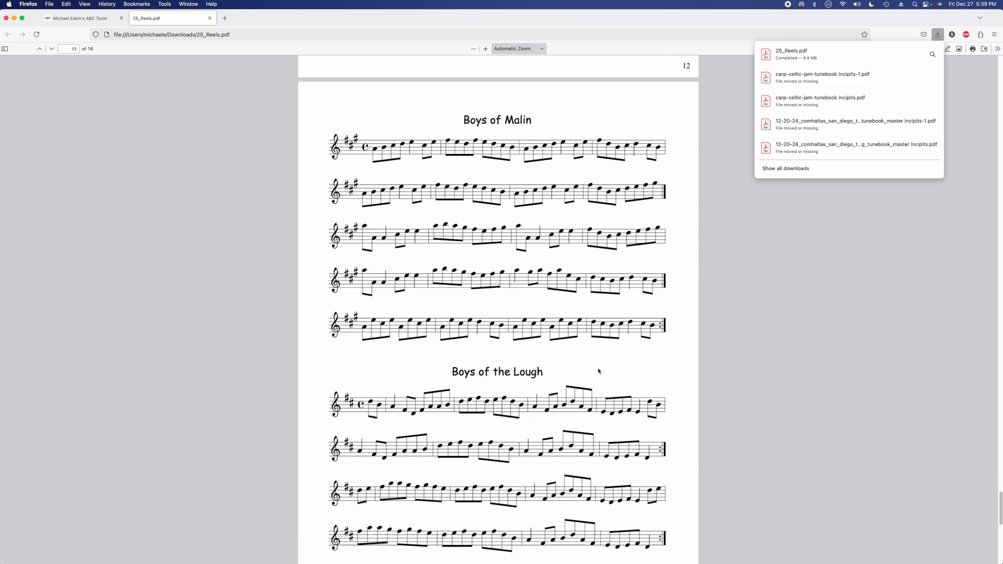
{"action": "key", "text": "Escape"}
{"action": "key", "text": "Home"}
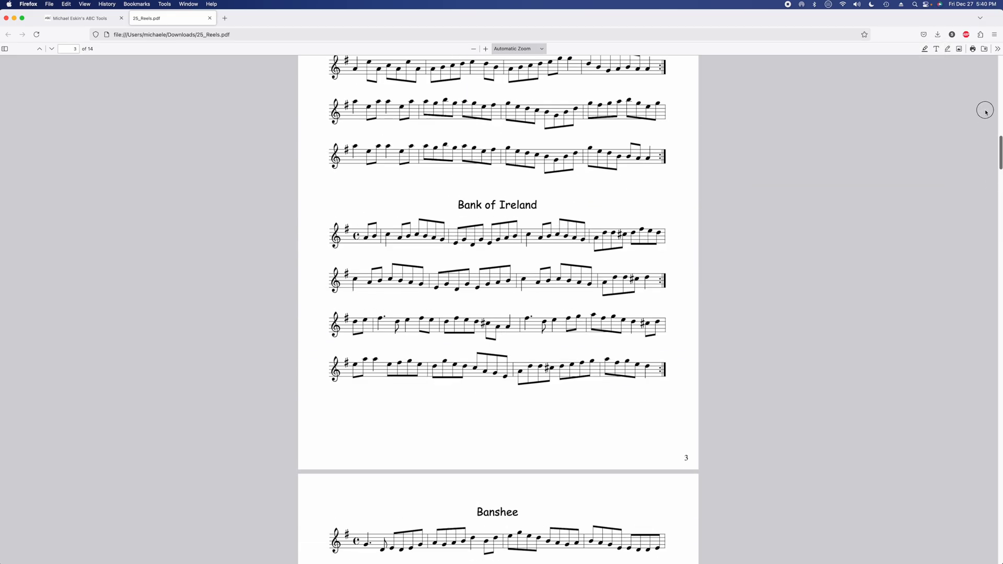
Switch to Finder and open 25_Reels.pdf from the Downloads folder in Acrobat for text searching
{"action": "key", "text": "super+f"}
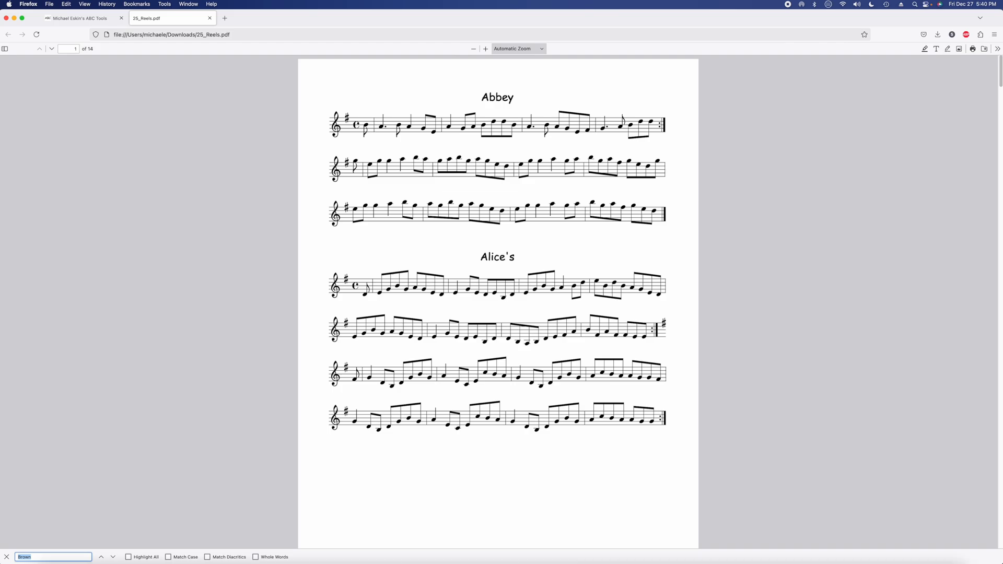
{"action": "left_click", "coordinate": [49, 534]}
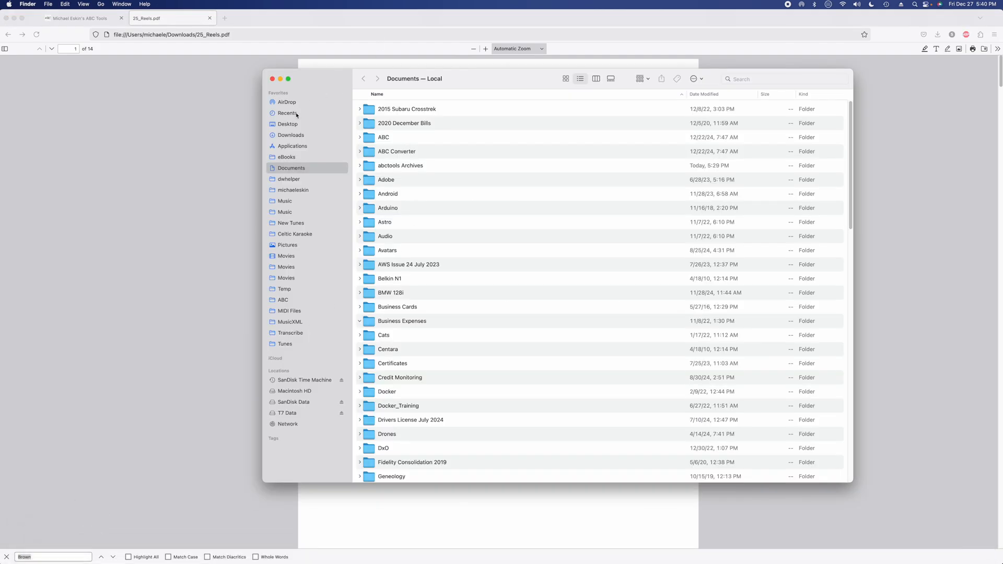
{"action": "left_click", "coordinate": [290, 135]}
{"action": "left_click", "coordinate": [488, 110]}
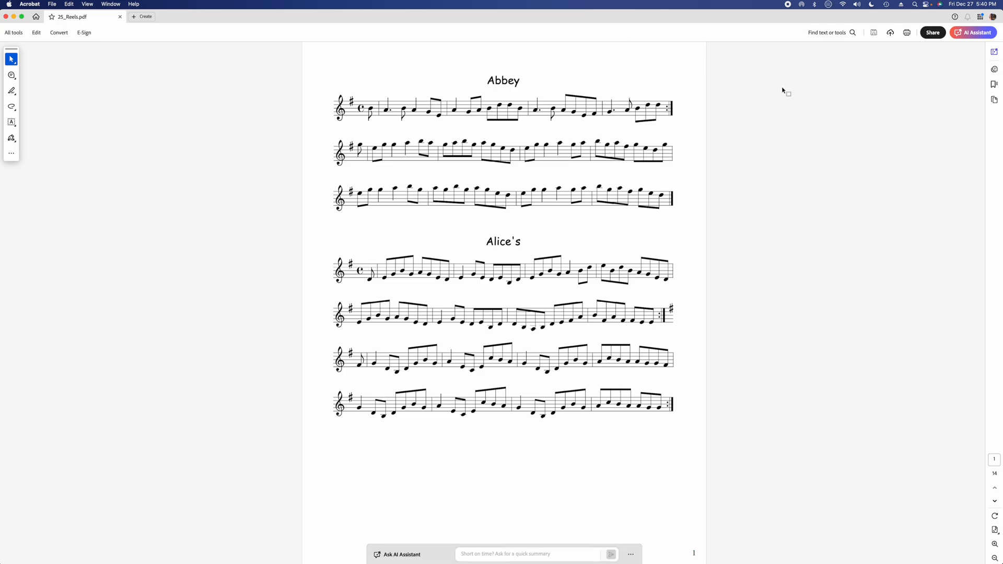
Search 25_Reels.pdf for "Boys" and go through all the matching tune titles
{"action": "key", "text": "super+f"}
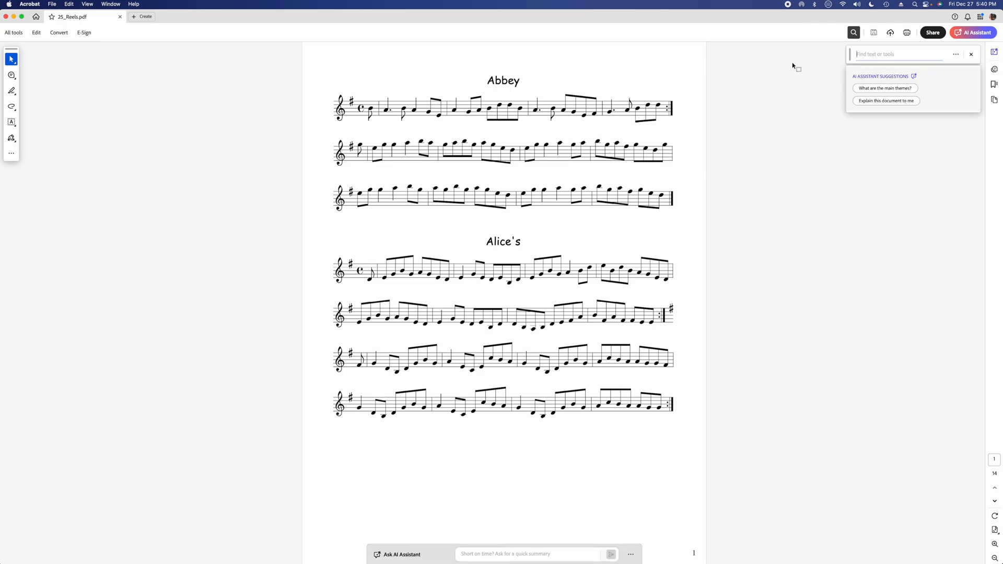
{"action": "type", "text": "Boys"}
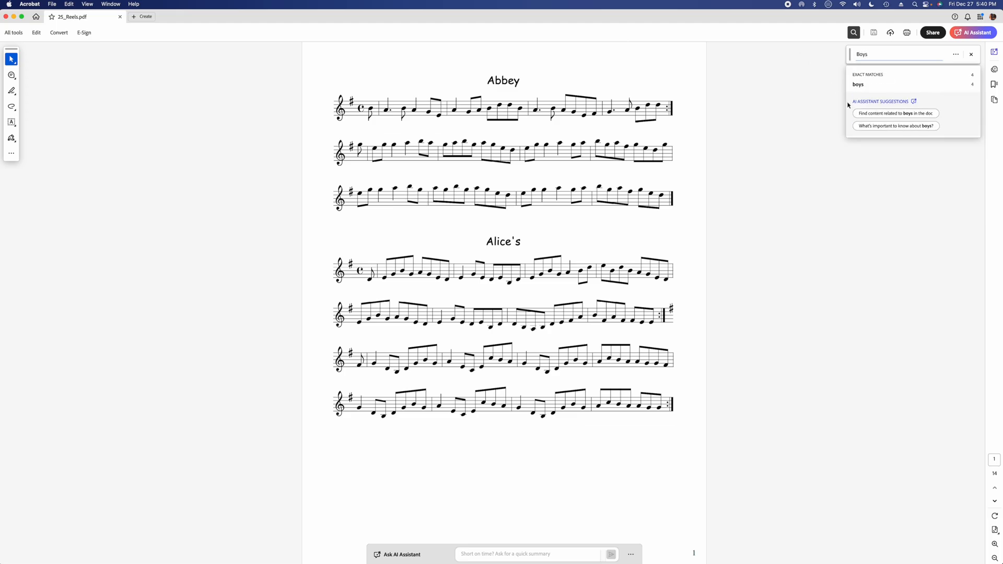
{"action": "left_click", "coordinate": [859, 85]}
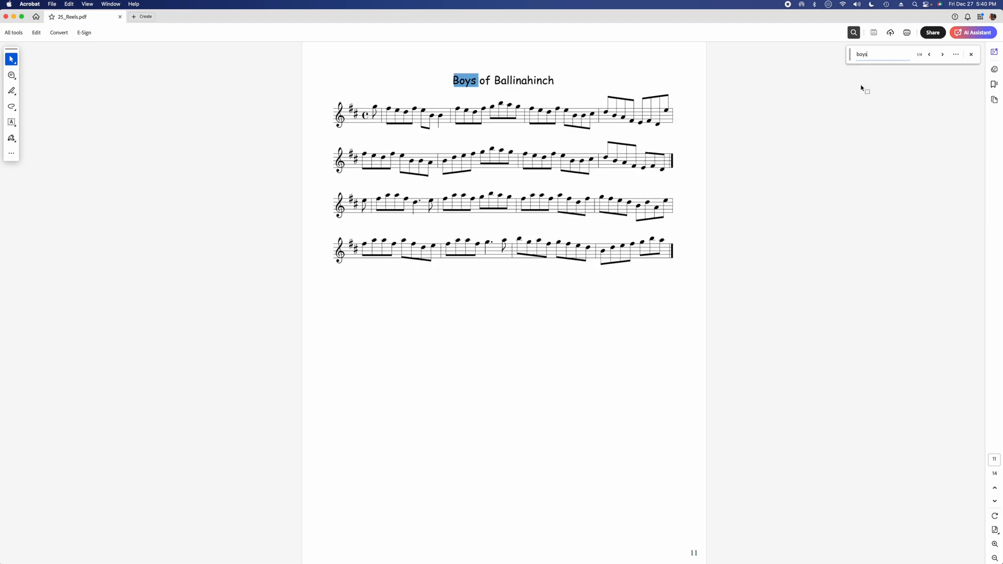
{"action": "left_click", "coordinate": [942, 54]}
{"action": "left_click", "coordinate": [942, 55]}
{"action": "left_click", "coordinate": [942, 54]}
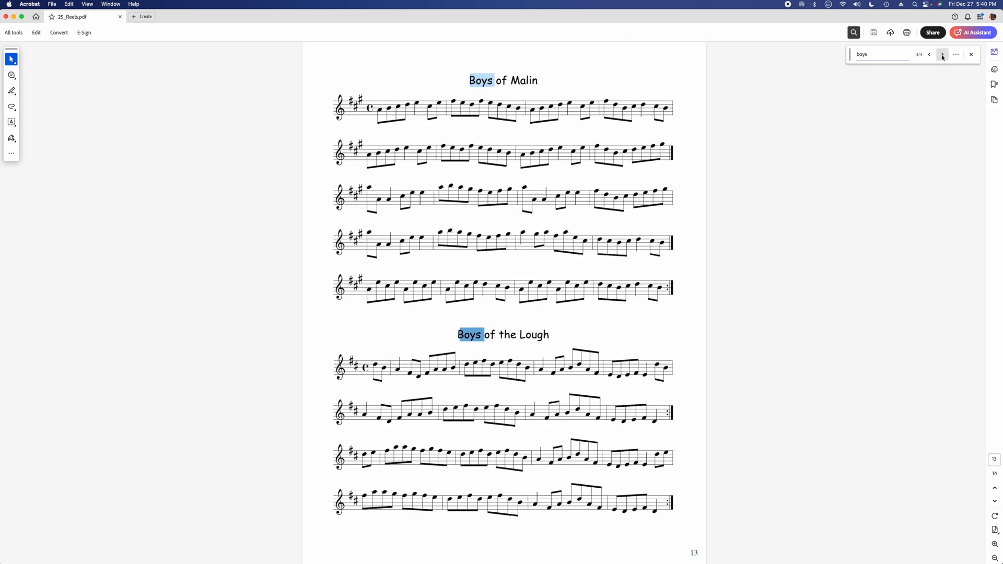
{"action": "left_click", "coordinate": [942, 55]}
Search 25_Reels.pdf for "Brenda" and go to the matching tune title
{"action": "left_click", "coordinate": [846, 54]}
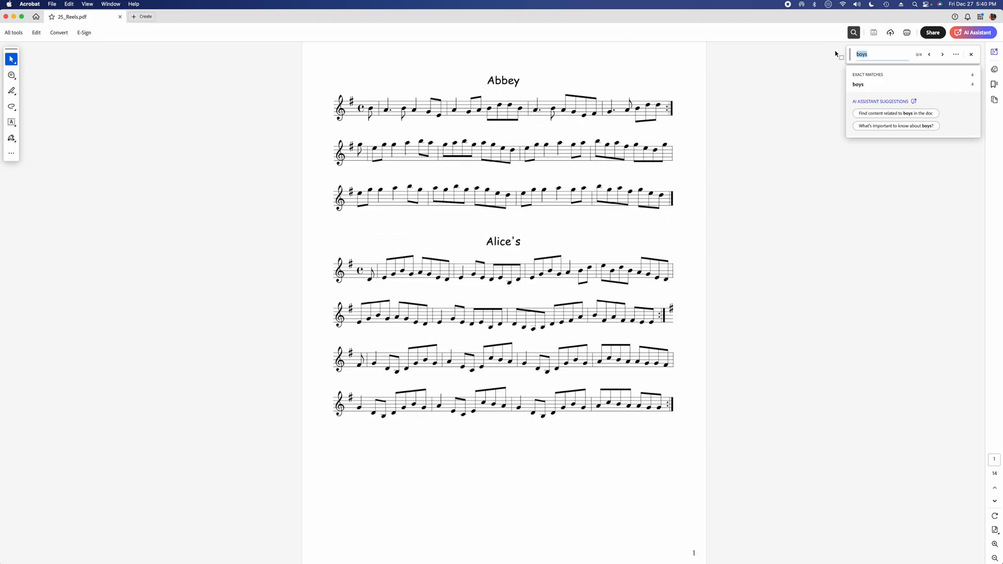
{"action": "type", "text": "Brenda"}
{"action": "left_click", "coordinate": [861, 84]}
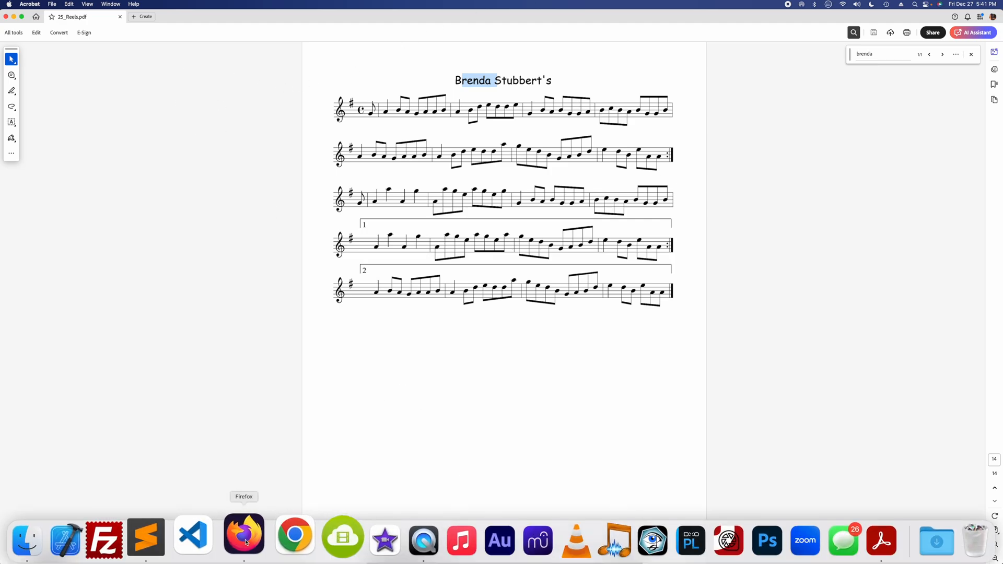
Return to Firefox, close the PDF tab, and export the tunes as a PDF with the Notes Incipits layout, keeping the suggested filename
{"action": "left_click", "coordinate": [242, 536]}
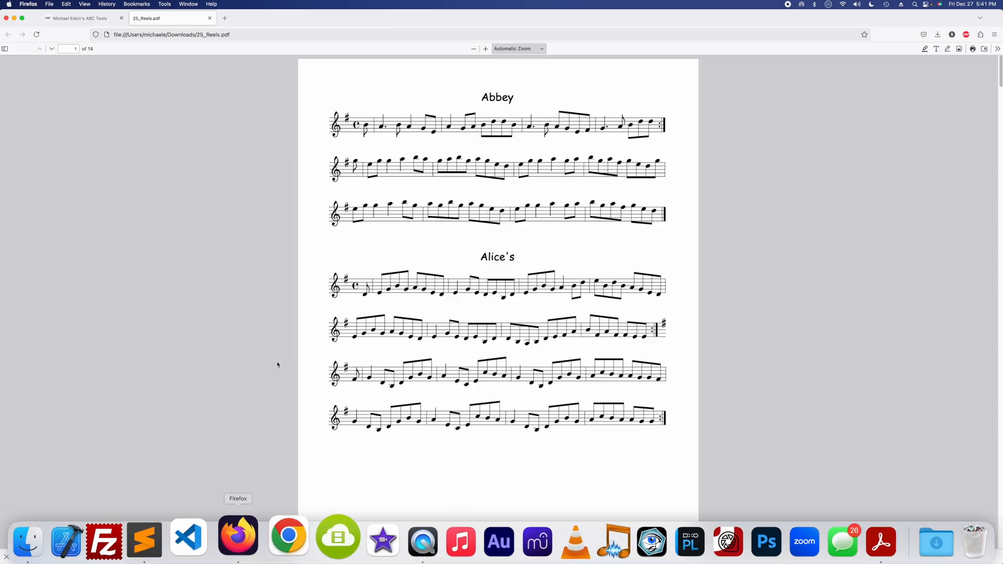
{"action": "left_click", "coordinate": [209, 18]}
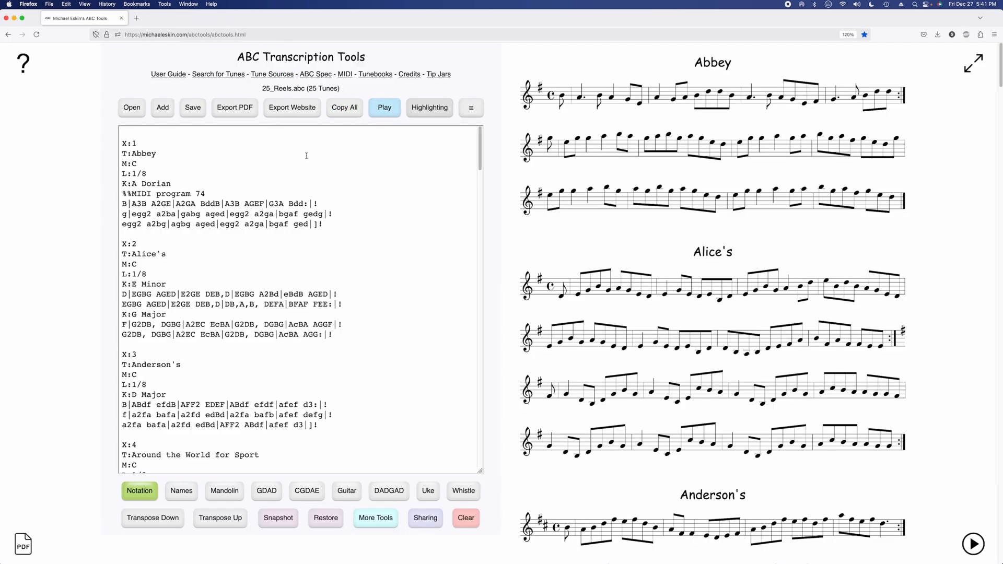
{"action": "left_click", "coordinate": [247, 112]}
{"action": "left_click", "coordinate": [458, 226]}
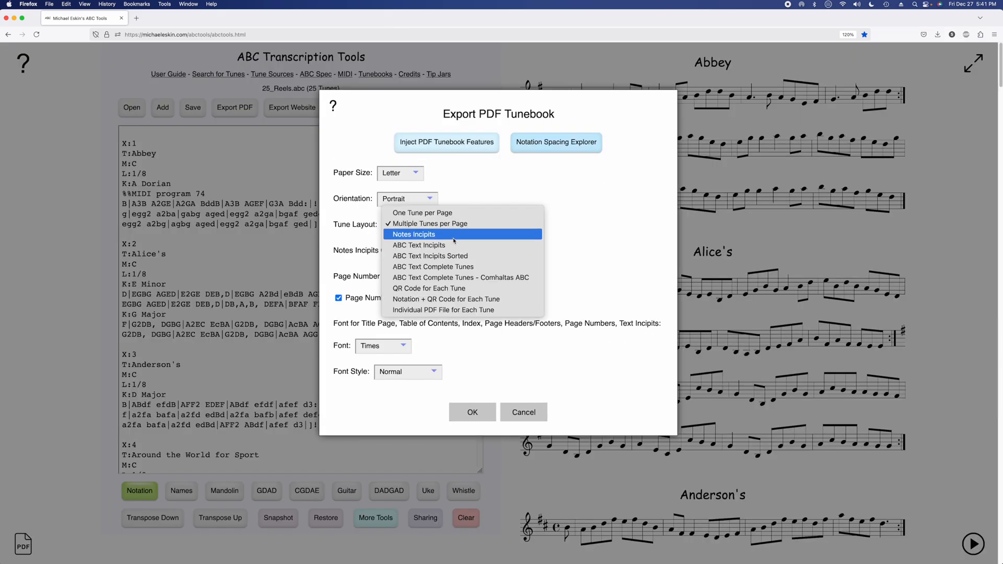
{"action": "left_click", "coordinate": [454, 240]}
{"action": "left_click", "coordinate": [474, 413]}
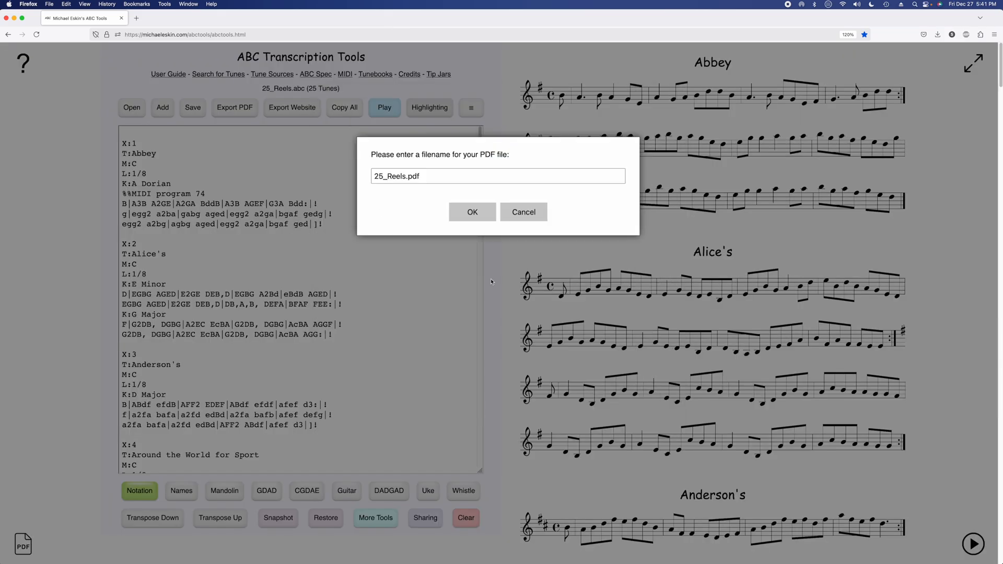
{"action": "left_click", "coordinate": [475, 211]}
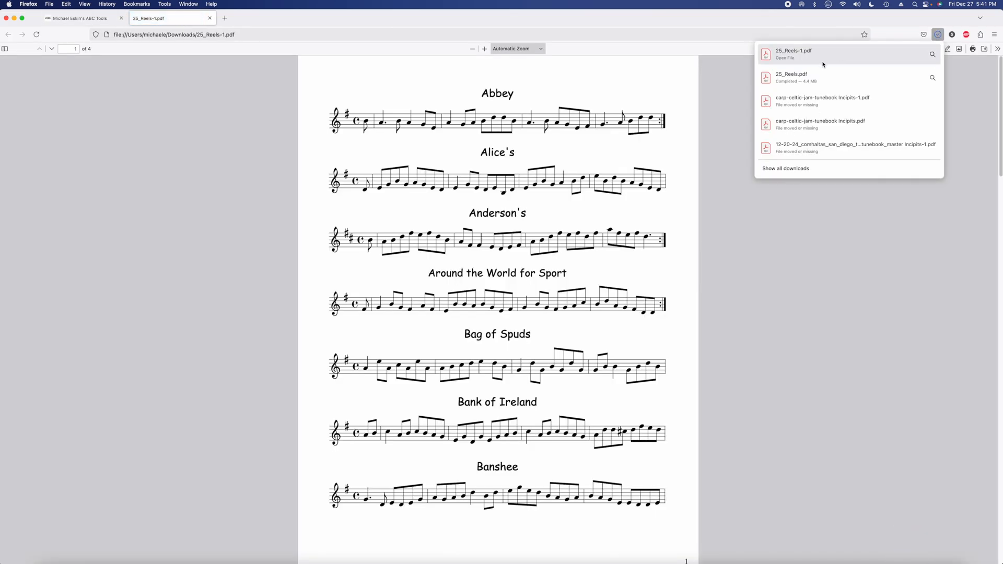
Open the newly exported incipits file, 25_Reels-1.pdf, in Acrobat
{"action": "left_click", "coordinate": [794, 55]}
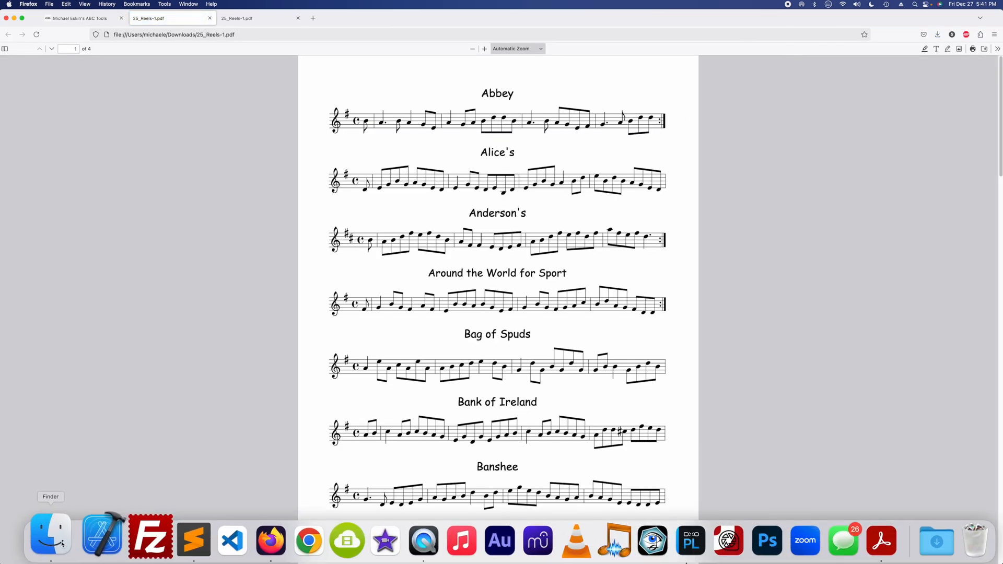
{"action": "left_click", "coordinate": [45, 533]}
{"action": "double_click", "coordinate": [387, 109]}
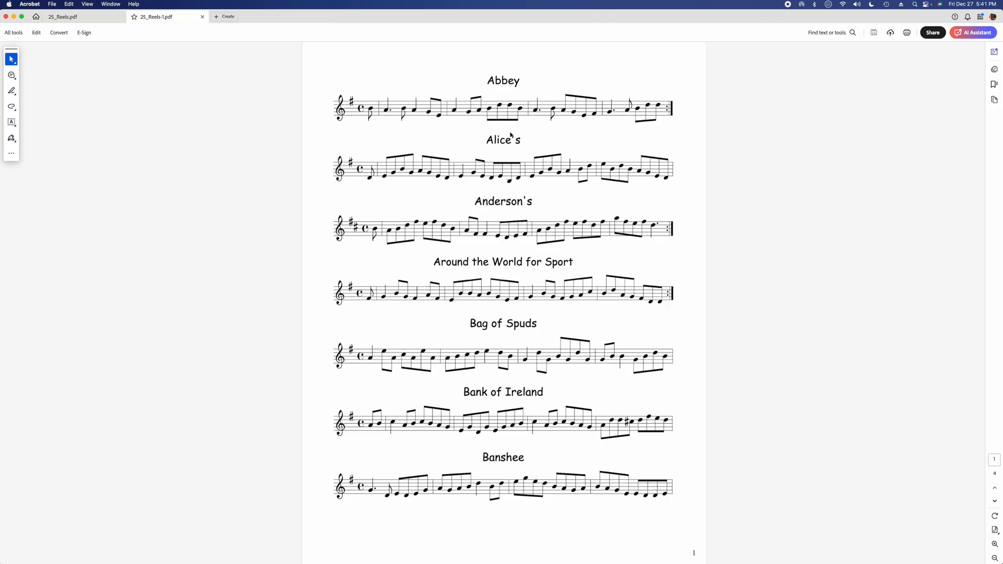
Search the incipits file 25_Reels-1.pdf for "Boys" and go through all the matching tune titles
{"action": "key", "text": "super+f"}
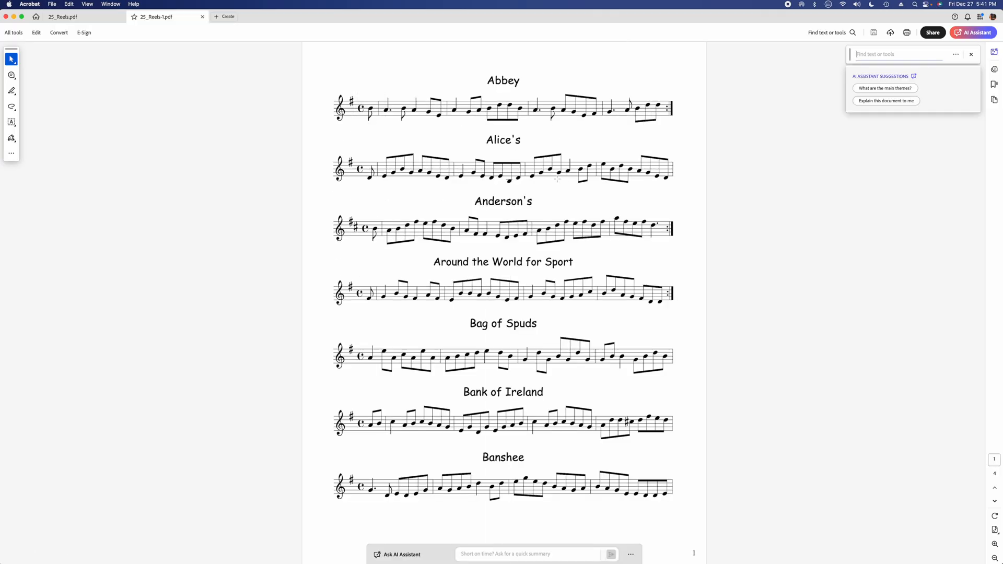
{"action": "type", "text": "Boys"}
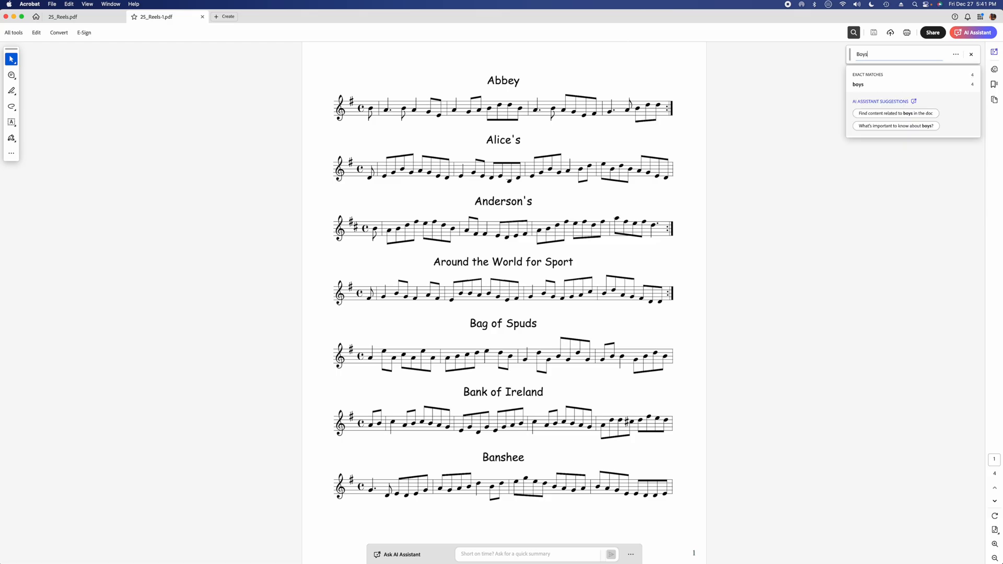
{"action": "left_click", "coordinate": [859, 85]}
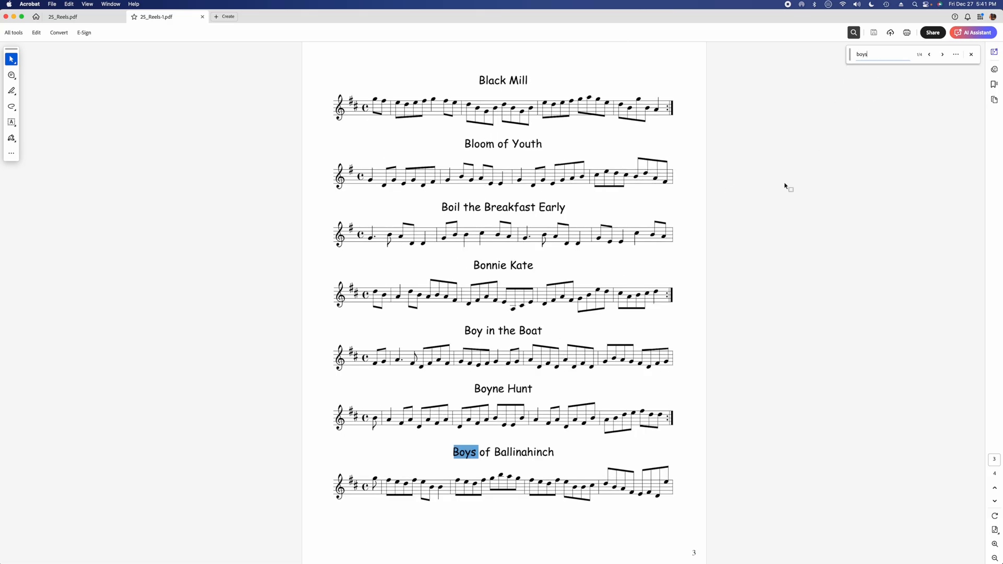
{"action": "left_click", "coordinate": [942, 55]}
{"action": "left_click", "coordinate": [942, 55]}
{"action": "left_click", "coordinate": [942, 55]}
{"action": "left_click", "coordinate": [942, 55]}
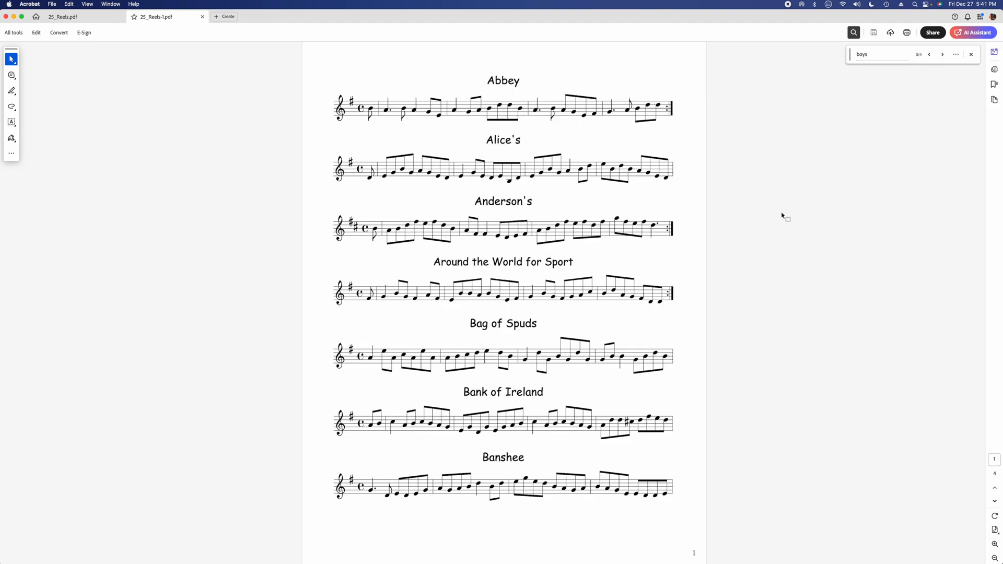